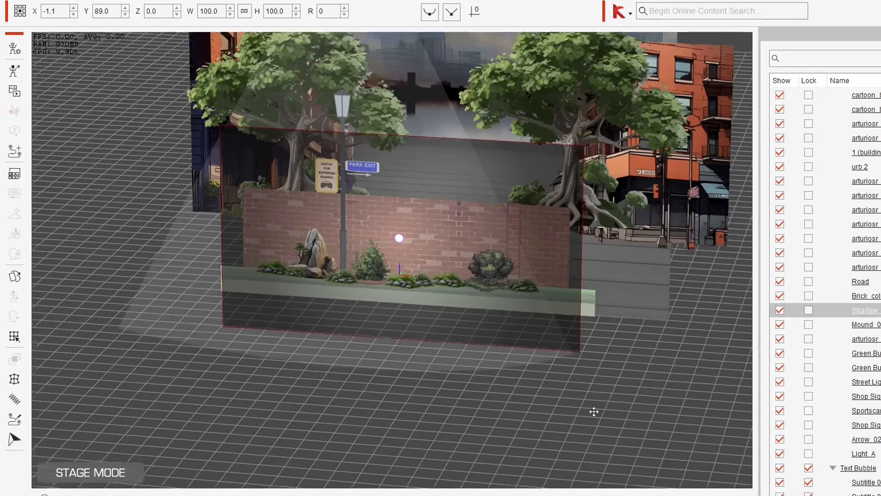
Step: Orbit the stage to inspect how the scene layers are spaced in depth and restore the default camera view
mouse_move(594, 418)
left_mouse_down()
mouse_move(567, 414)
mouse_move(592, 414)
left_mouse_up()
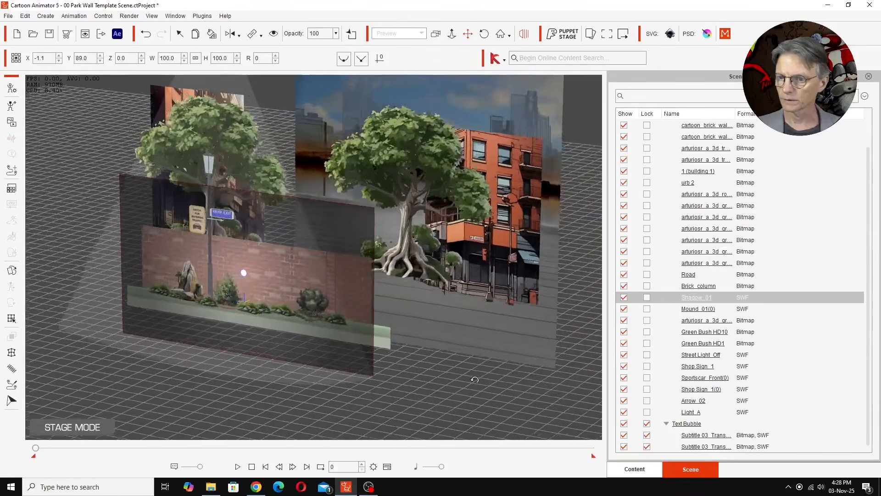
mouse_move(475, 380)
left_mouse_down()
mouse_move(453, 376)
mouse_move(485, 369)
left_mouse_up()
left_click(500, 33)
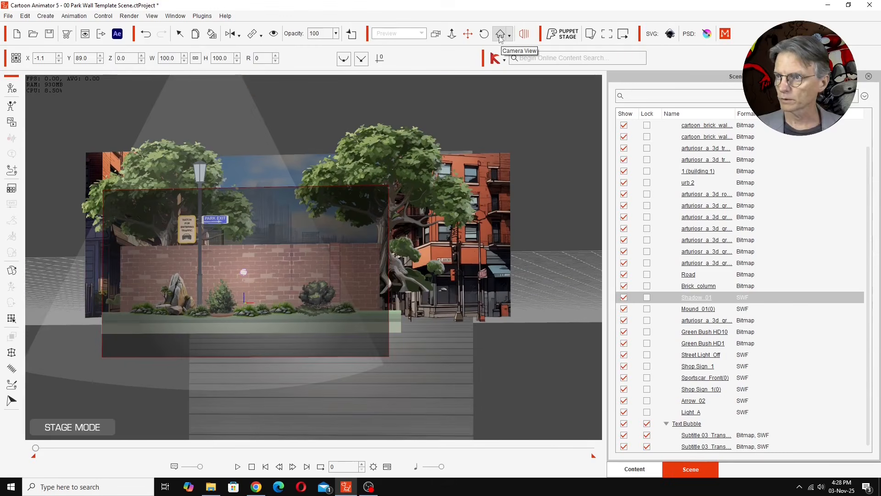
left_click(500, 35)
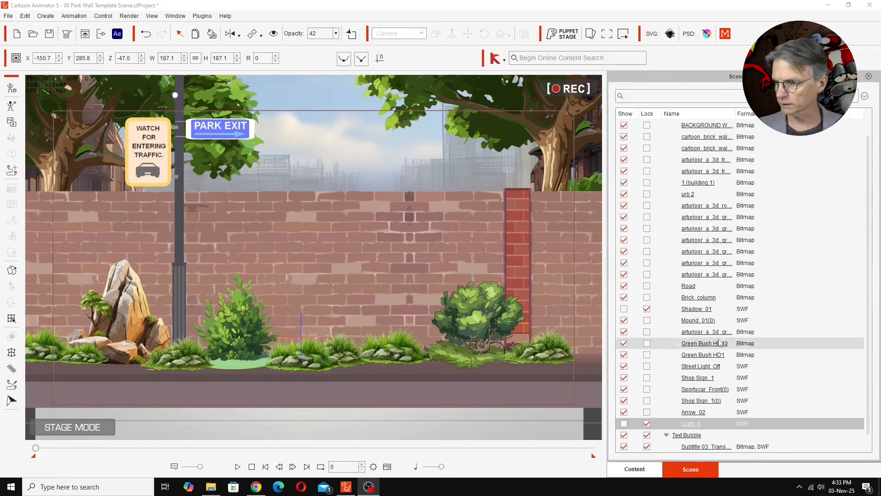
Step: Show the Shadow_01 and Light_A props to preview their effect on the scene, and hide both again
left_click(625, 311)
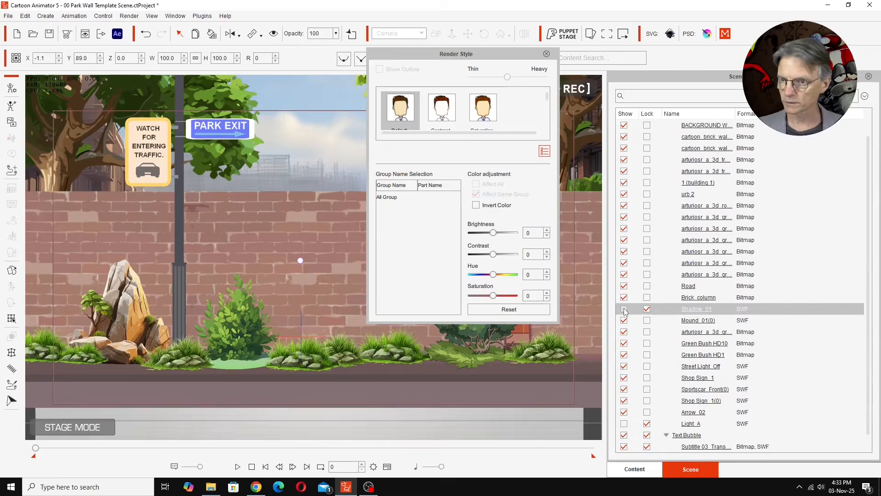
left_click(624, 310)
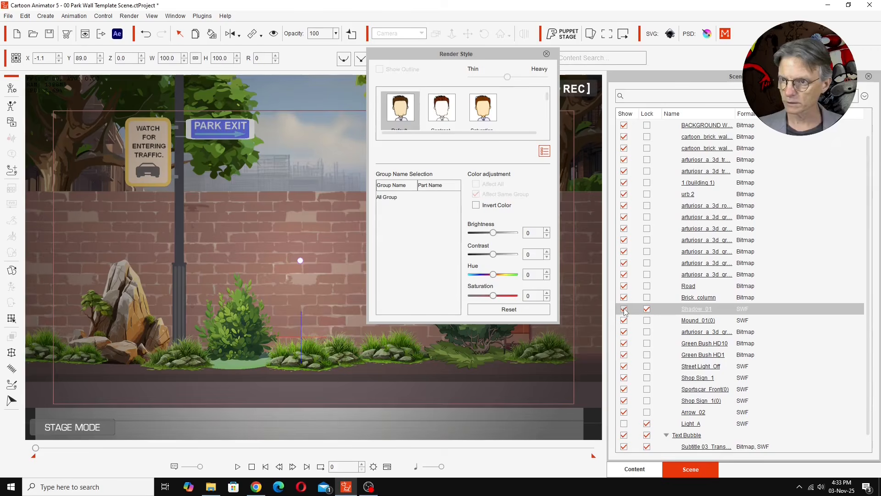
left_click(546, 54)
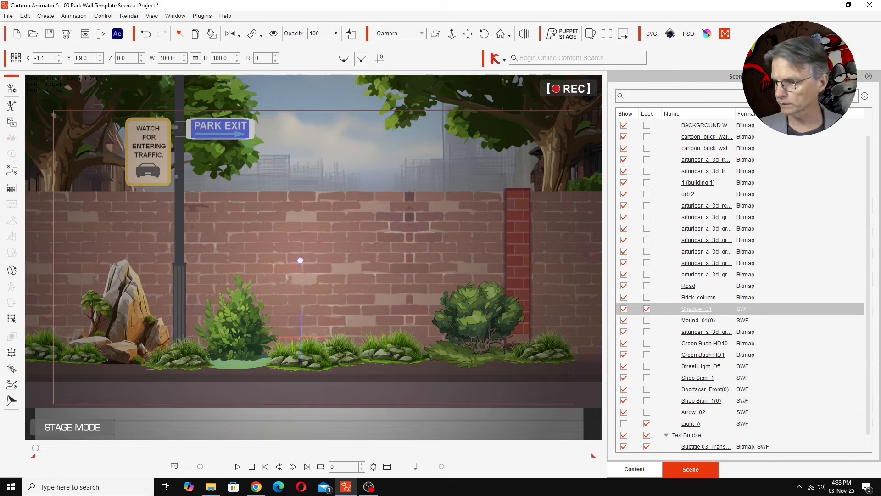
left_click(624, 424)
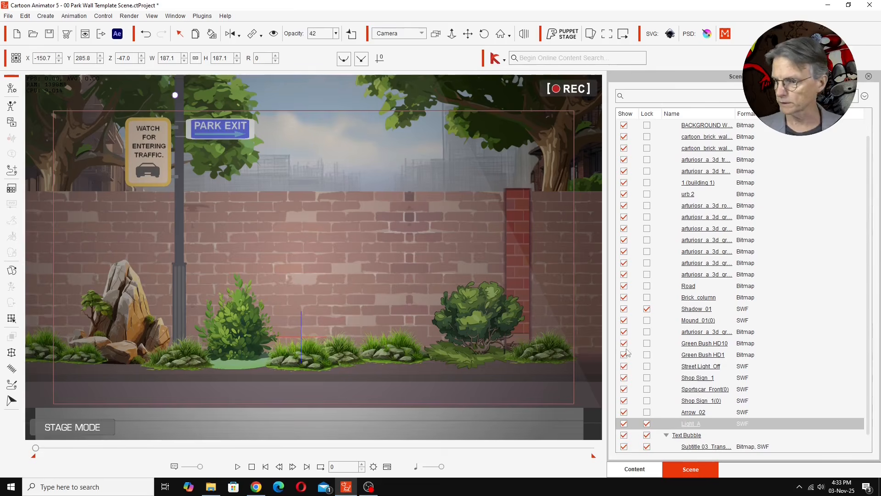
left_click(625, 423)
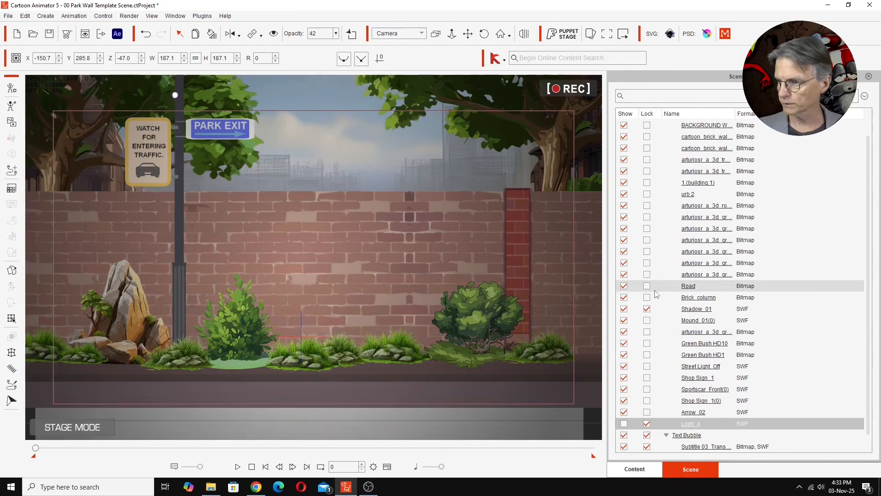
left_click(624, 309)
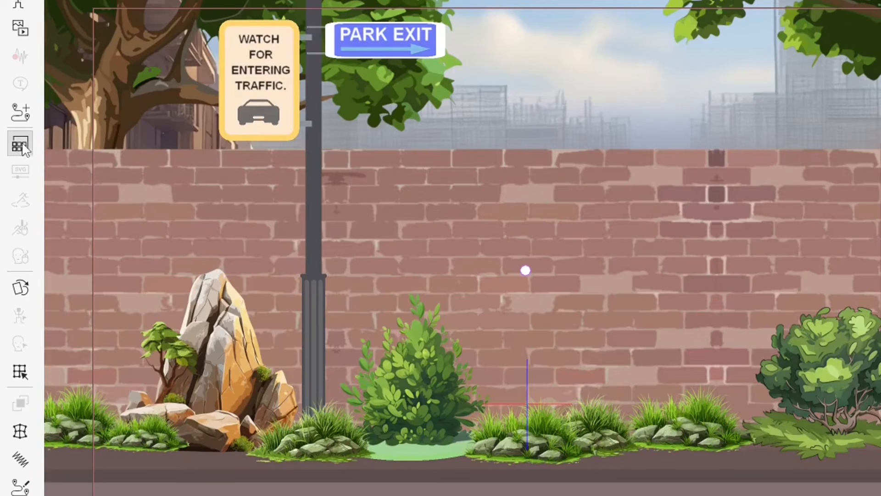
Step: Open the Render Style settings, move them clear of the artwork, and select the red brick column
left_click(21, 146)
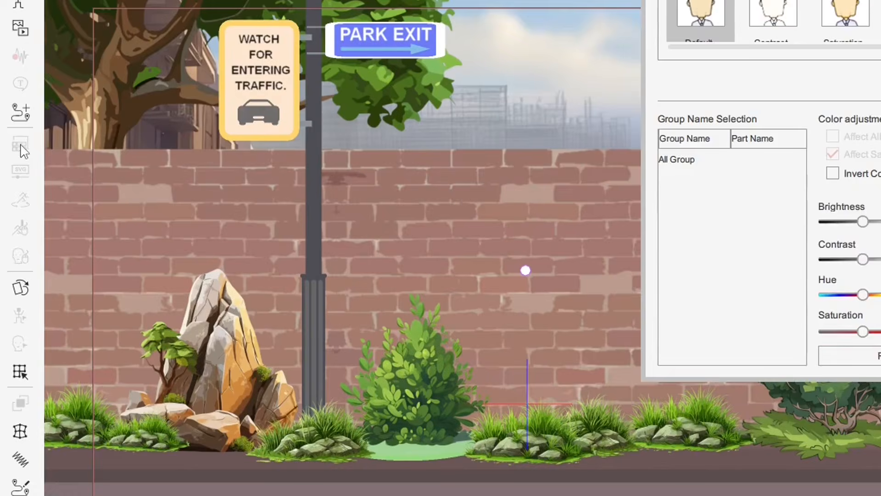
left_click_drag(568, 4, 657, 186)
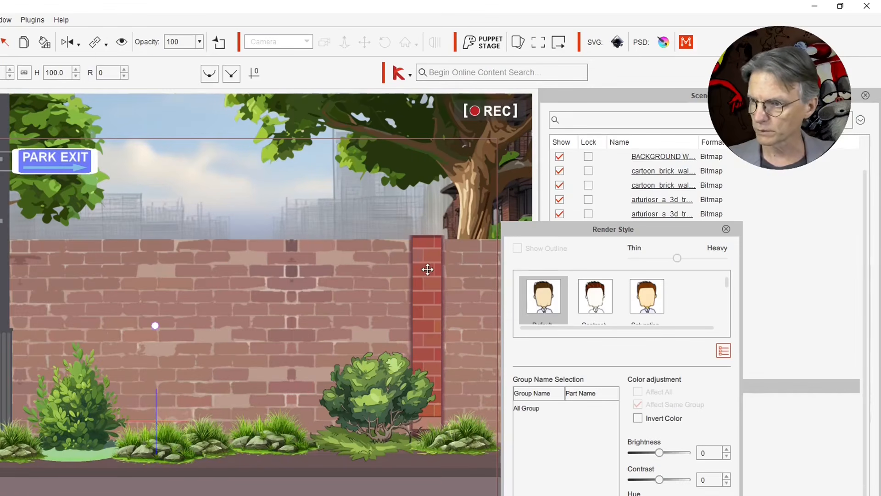
left_click(427, 270)
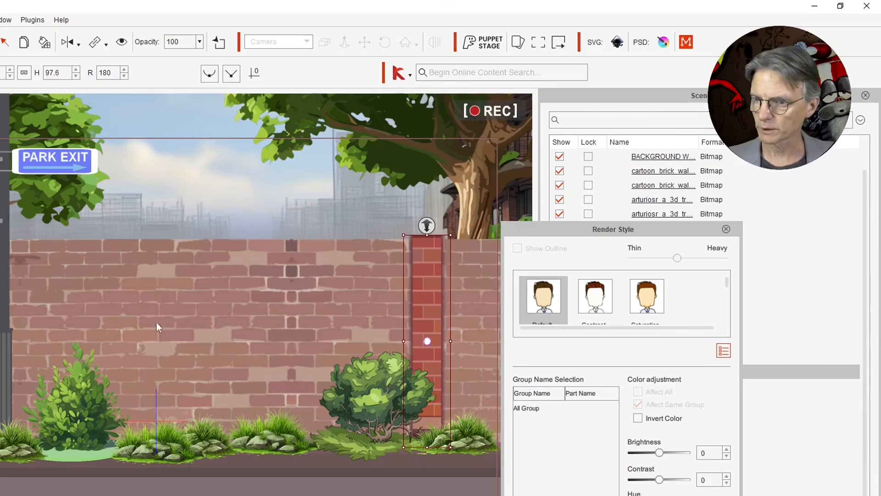
Step: Try shifting the middle brick wall section and undo the move
left_click_drag(245, 292, 147, 325)
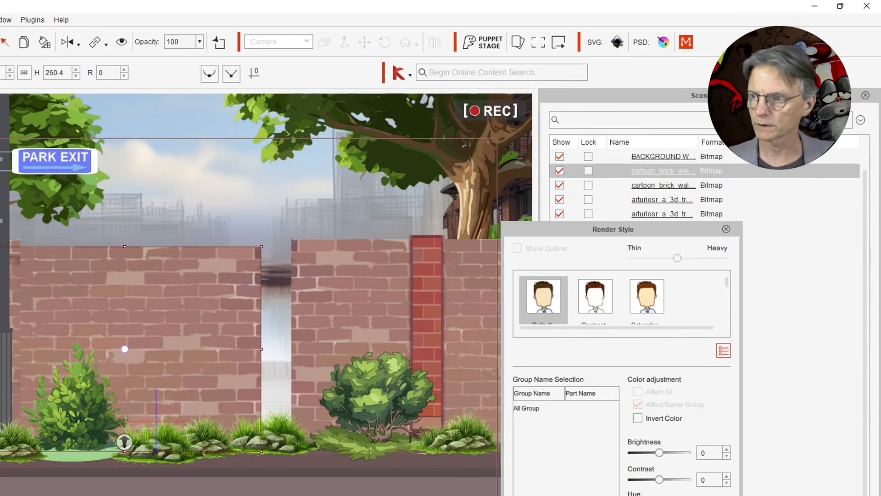
key("ctrl+z")
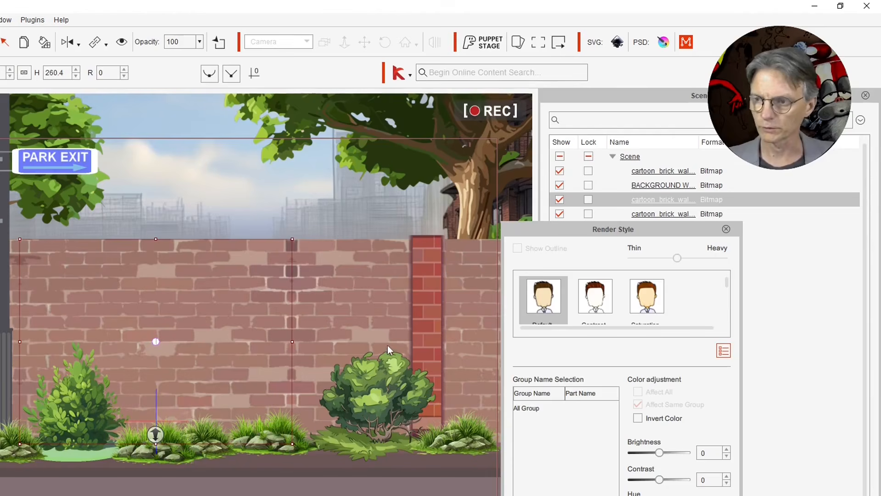
Step: Try brightness 21, contrast -8, hue 68 and saturation -100 on the brick column, and reset its color adjustments
left_click(416, 271)
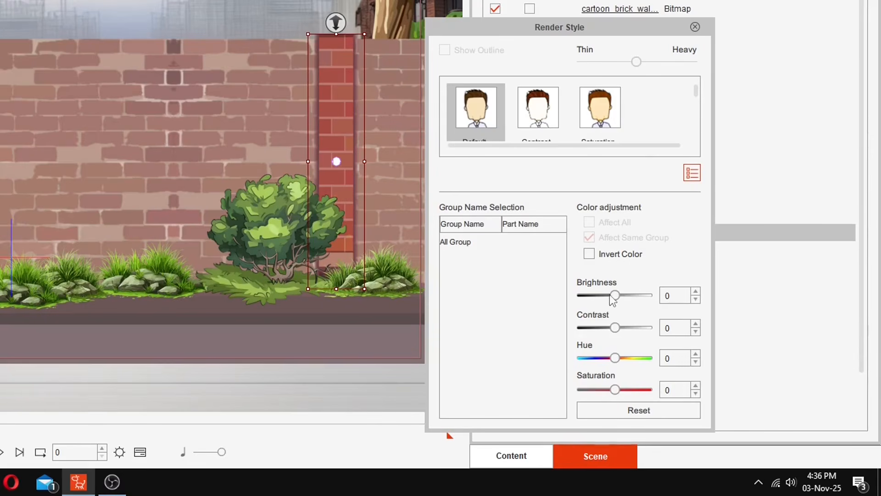
left_click_drag(618, 296, 621, 296)
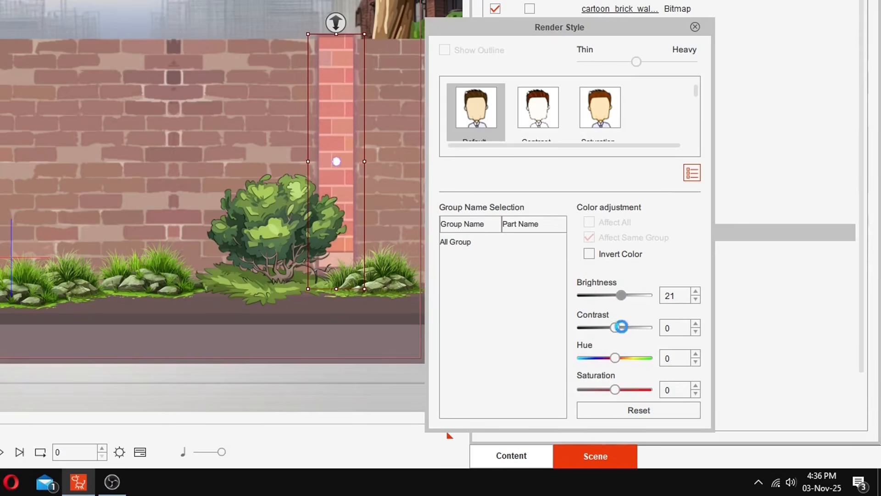
left_click_drag(618, 328, 627, 363)
left_click_drag(616, 390, 534, 391)
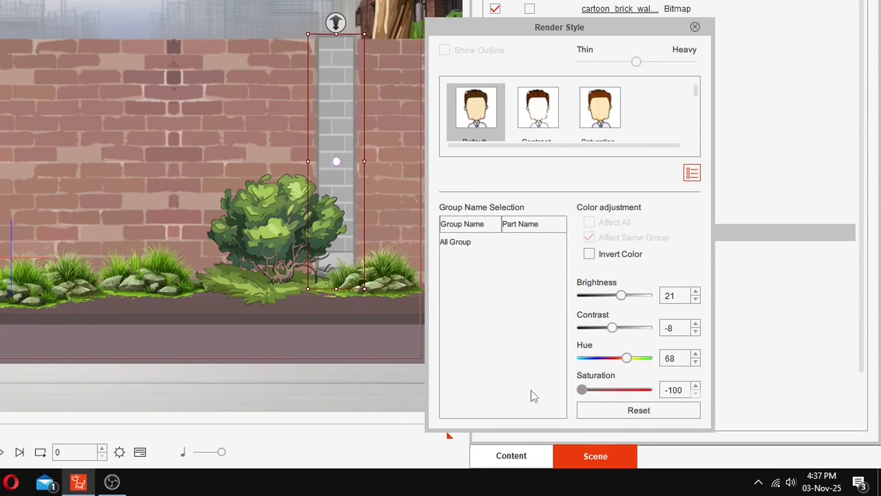
left_click(640, 410)
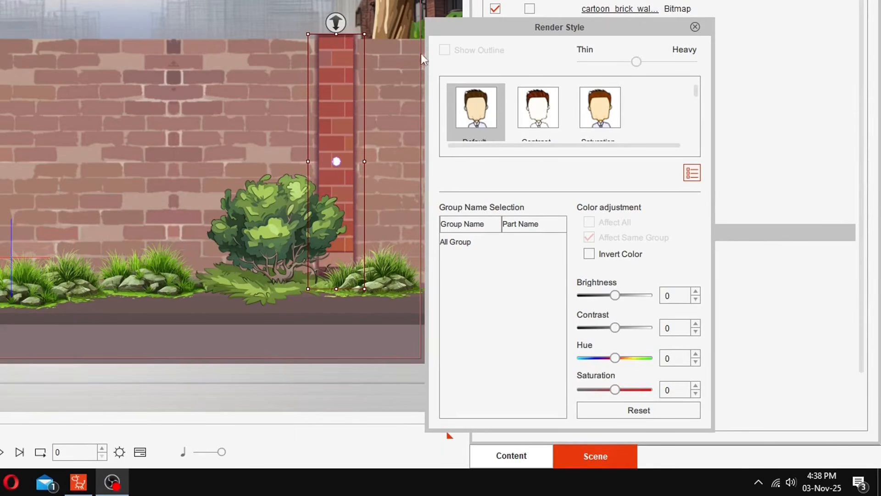
Step: Set the brick column's brightness to 11 and lower its saturation to about -11 to blend it with the wall
left_click(618, 297)
left_click_drag(618, 297, 621, 302)
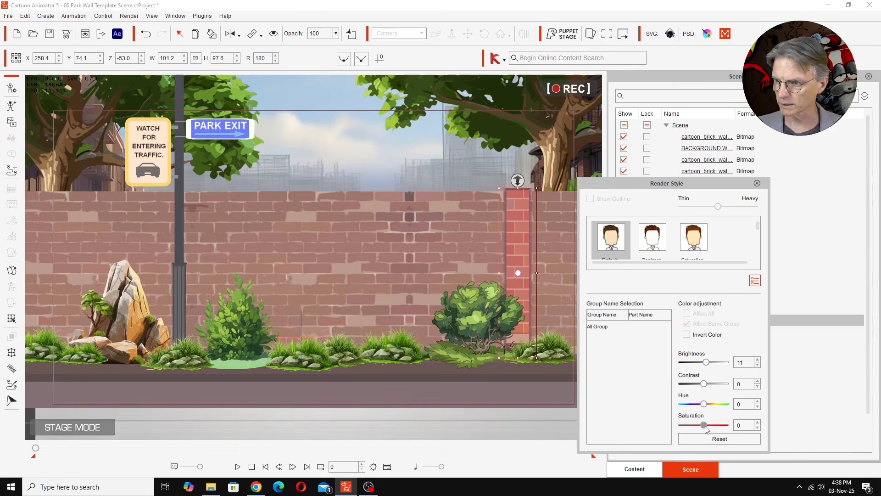
left_click_drag(706, 427, 704, 426)
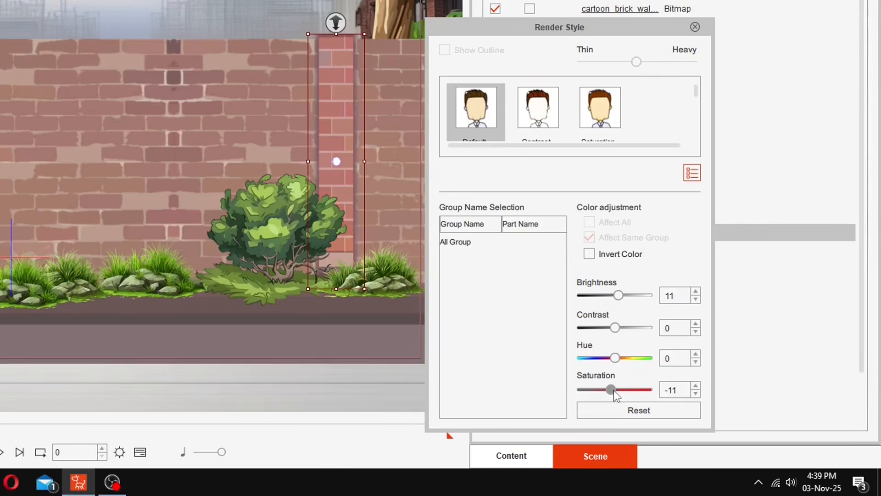
left_click_drag(614, 390, 613, 390)
left_click_drag(612, 390, 611, 392)
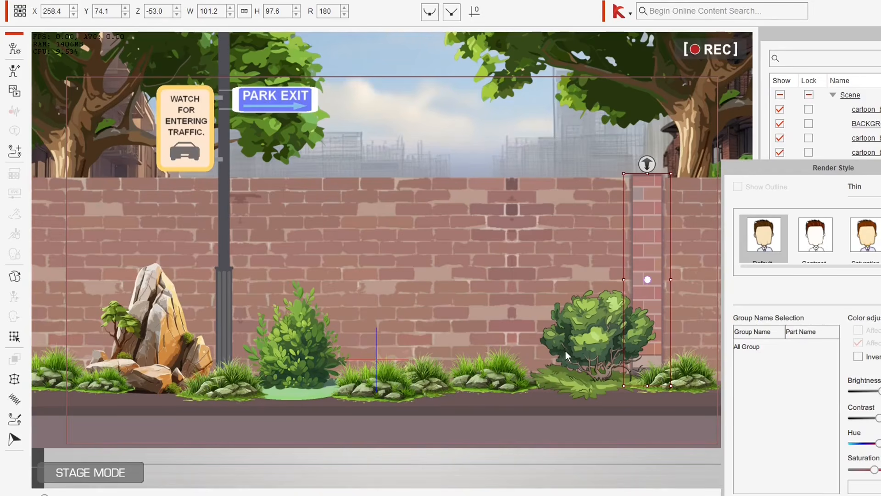
Step: Lower the saturation of the round bush beside the column and of the upright bush beside the street light
left_click(590, 338)
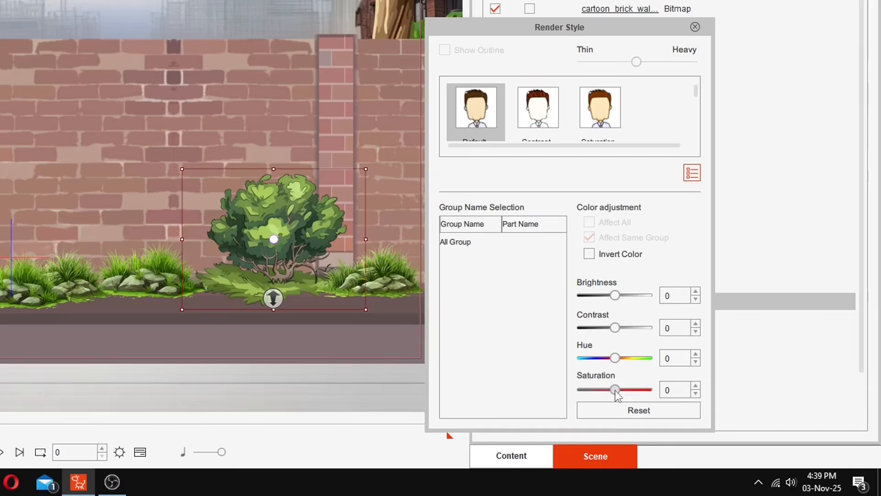
left_click_drag(615, 389, 607, 391)
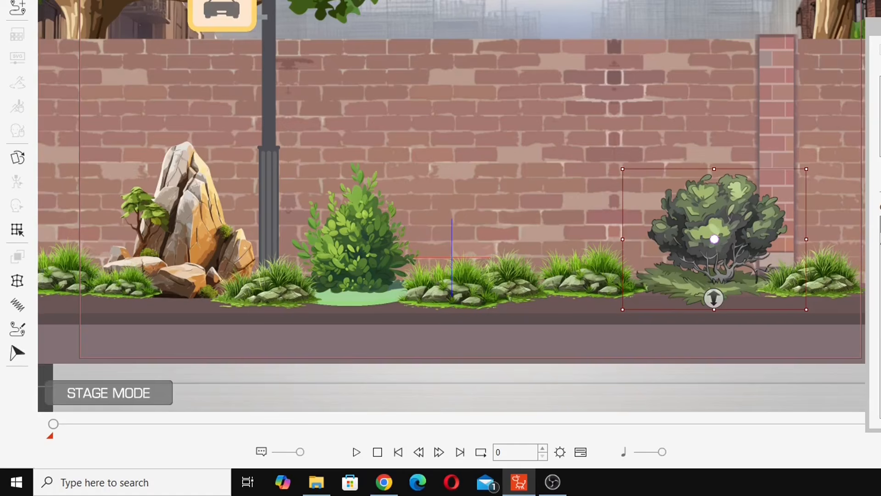
left_click(376, 250)
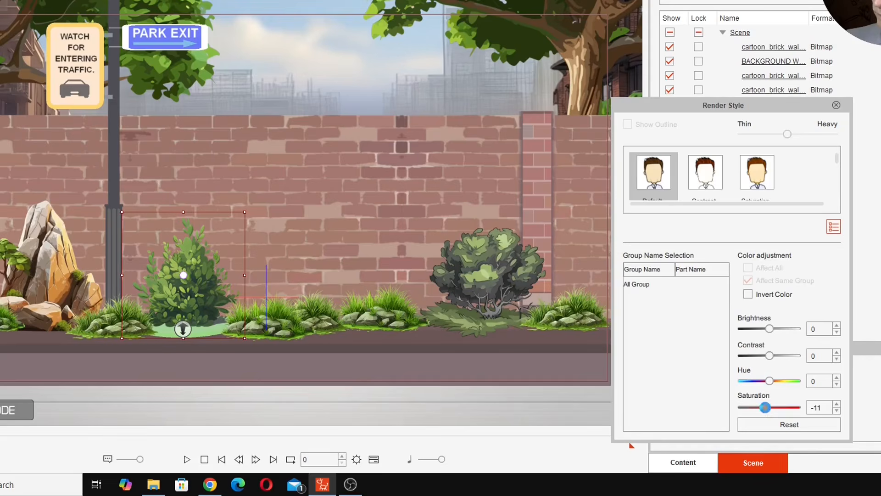
left_click_drag(767, 408, 764, 409)
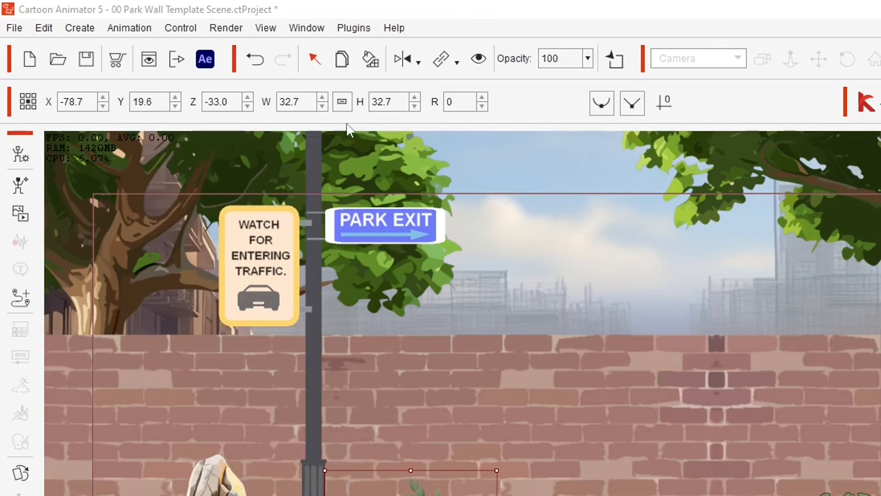
Step: Copy the upright bush's desaturated render style onto the rock mound and the grass clumps between the bushes
left_click(368, 60)
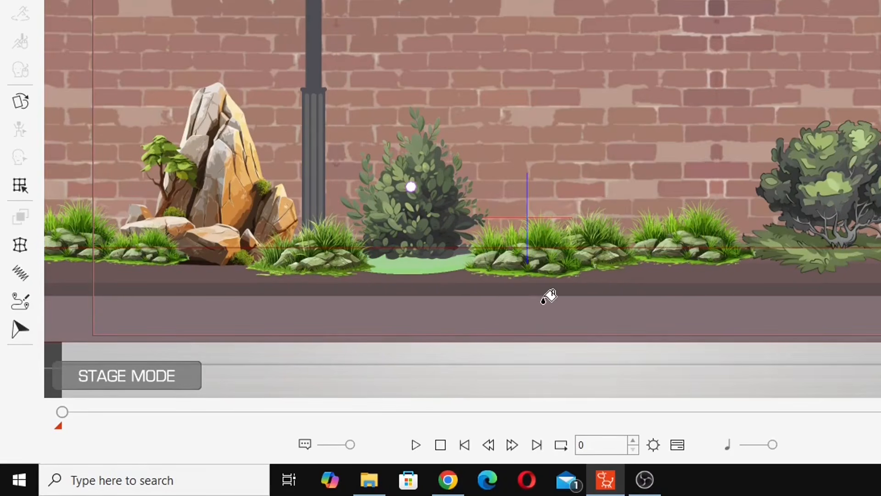
left_click(219, 173)
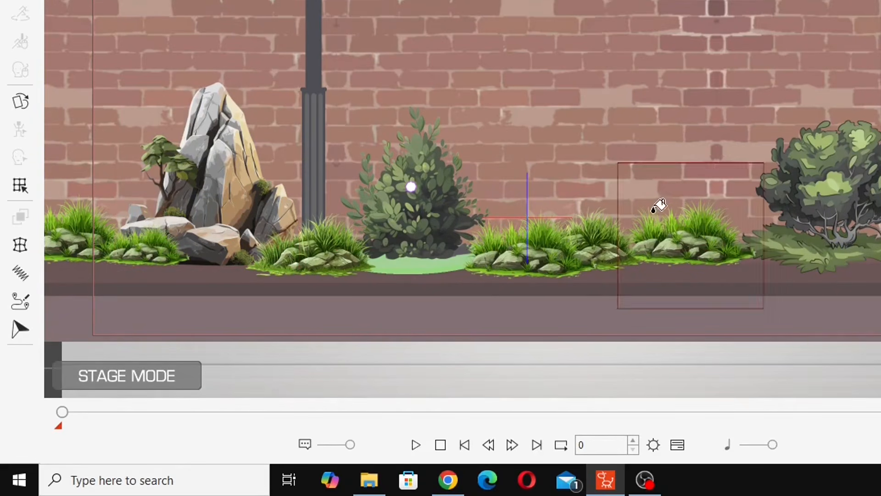
left_click(547, 256)
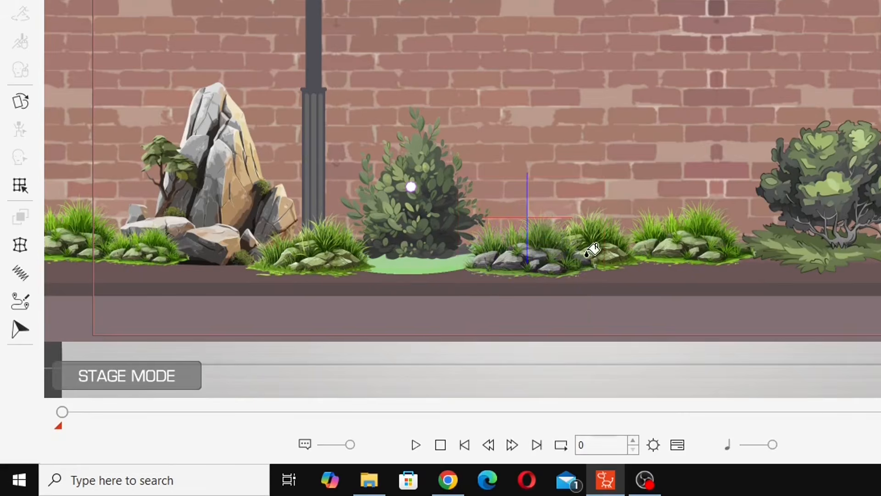
left_click(696, 242)
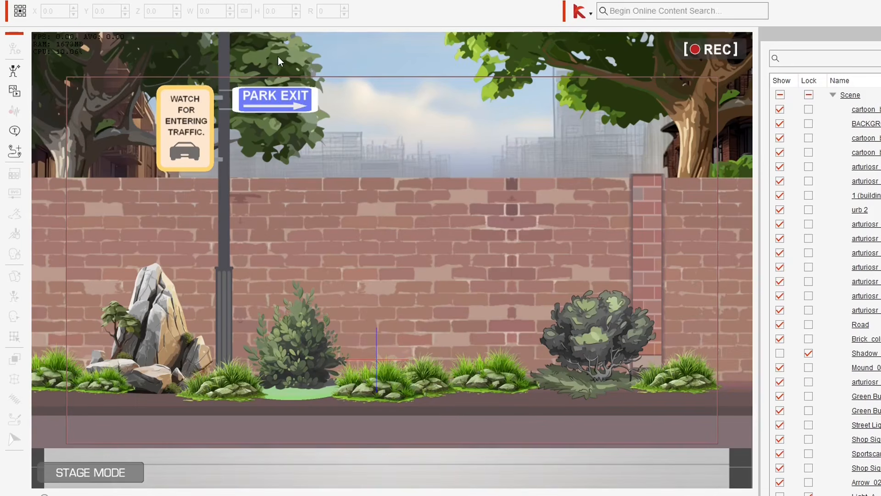
Step: Set the saturation of the tree behind the brick column to -29
left_click(277, 56)
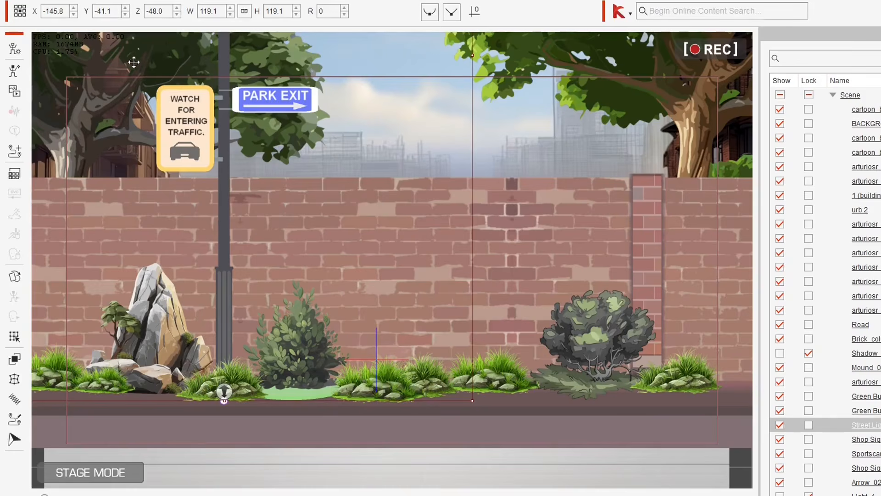
left_click(601, 59)
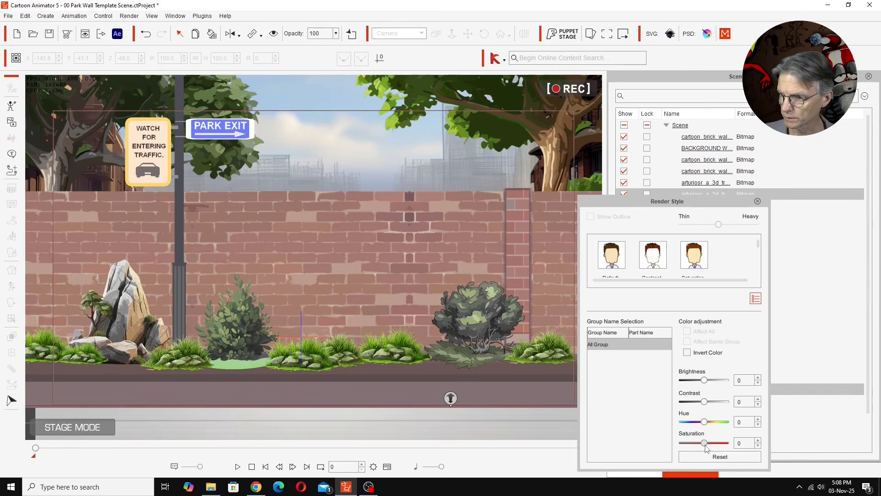
left_click_drag(707, 446, 699, 445)
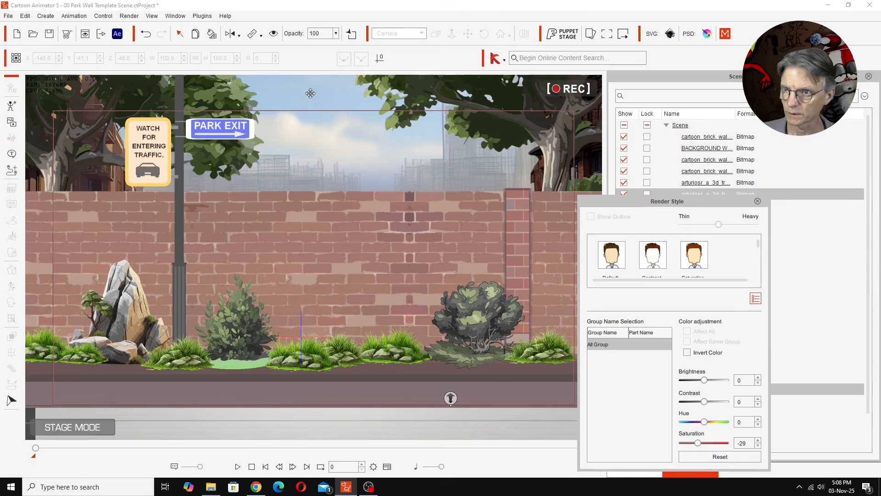
Step: Darken the sky and skyline background by setting its brightness to -38
left_click(388, 56)
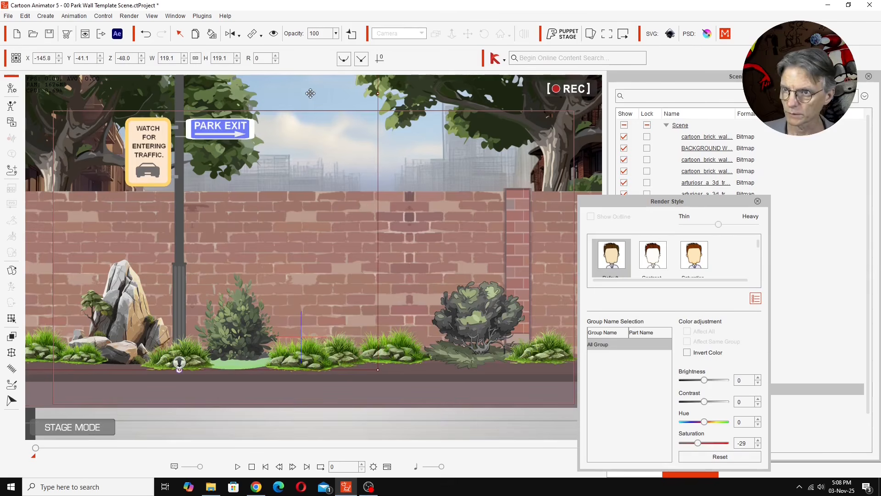
left_click(411, 157)
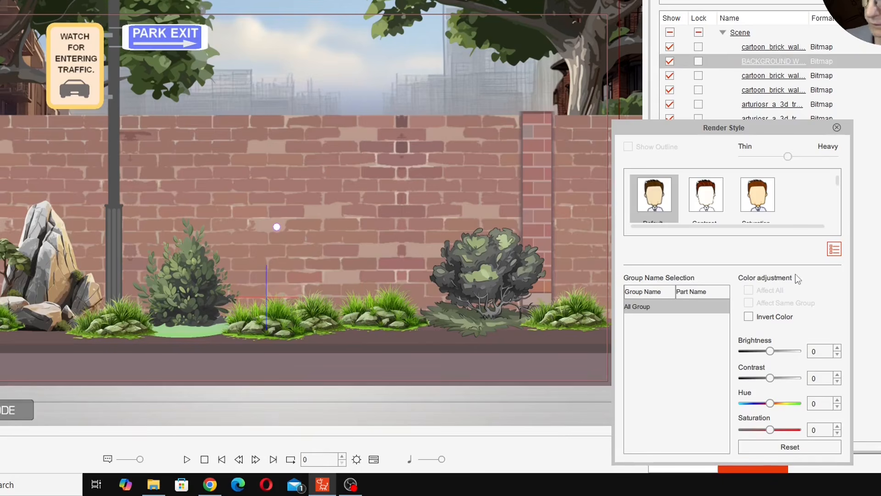
left_click_drag(772, 352, 761, 354)
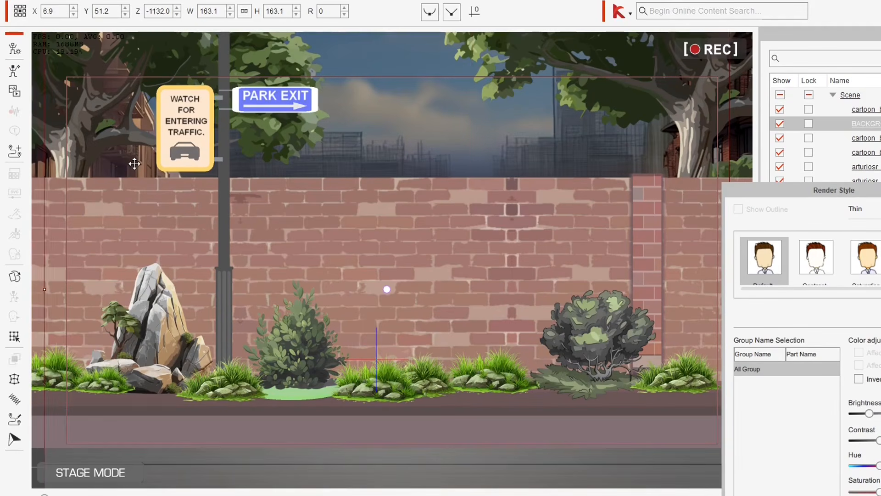
Step: Darken the two building images behind the trees at both ends of the wall by setting their brightness to -29
left_click(24, 101)
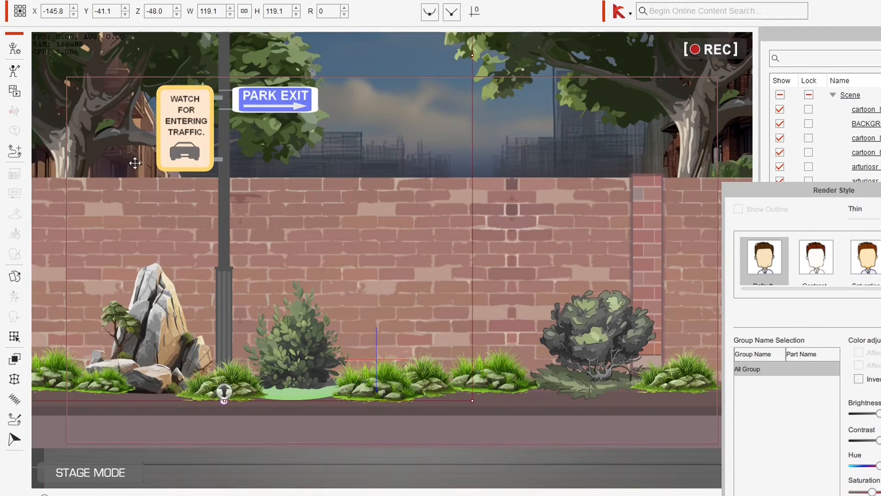
left_click(731, 150)
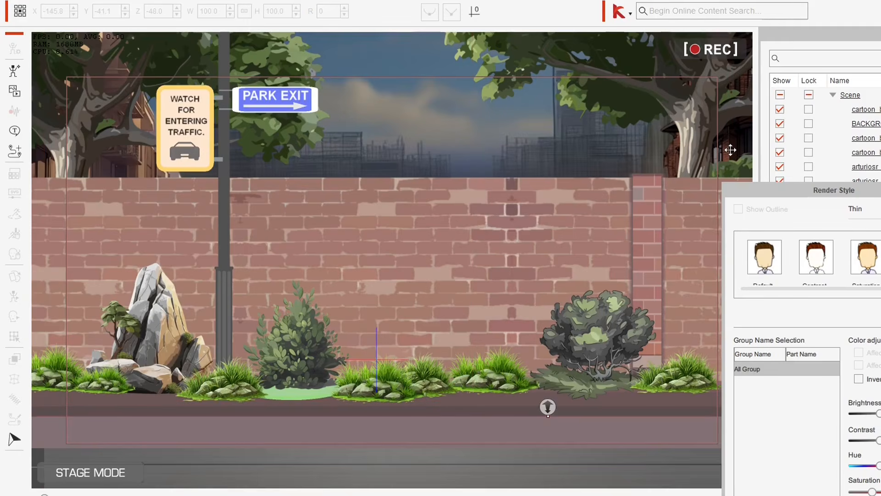
left_click(119, 158)
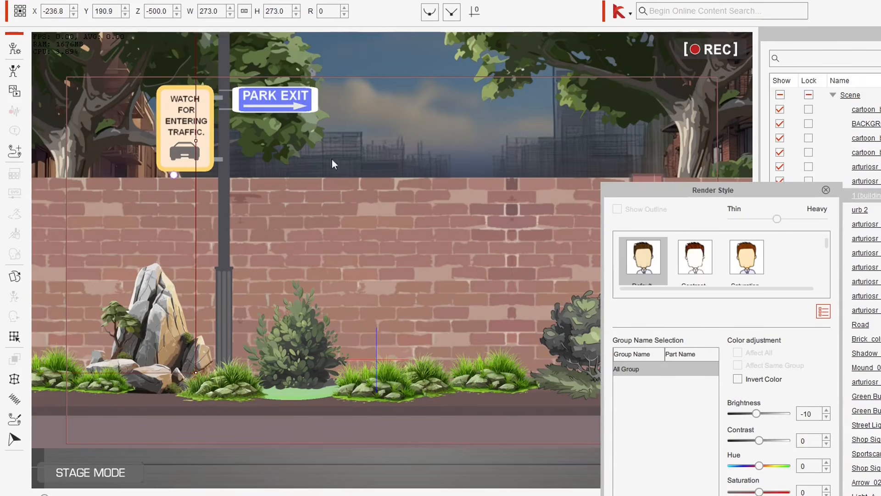
left_click(734, 145)
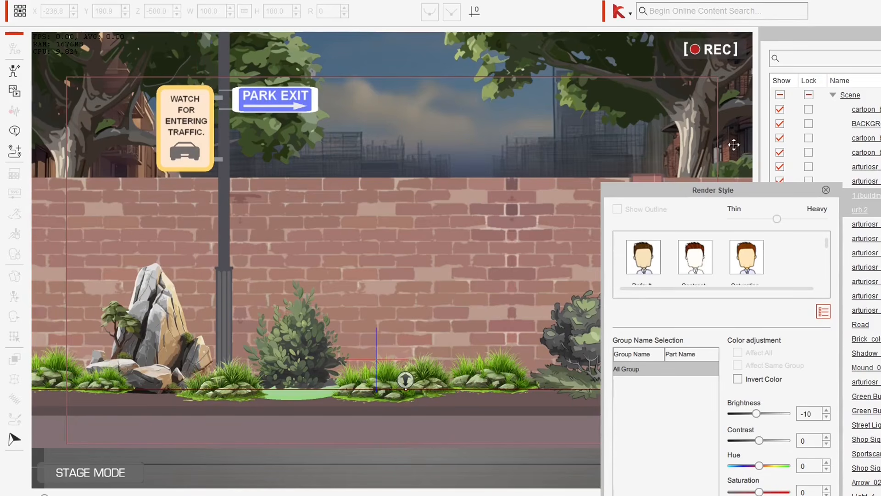
left_click_drag(733, 194, 855, 196)
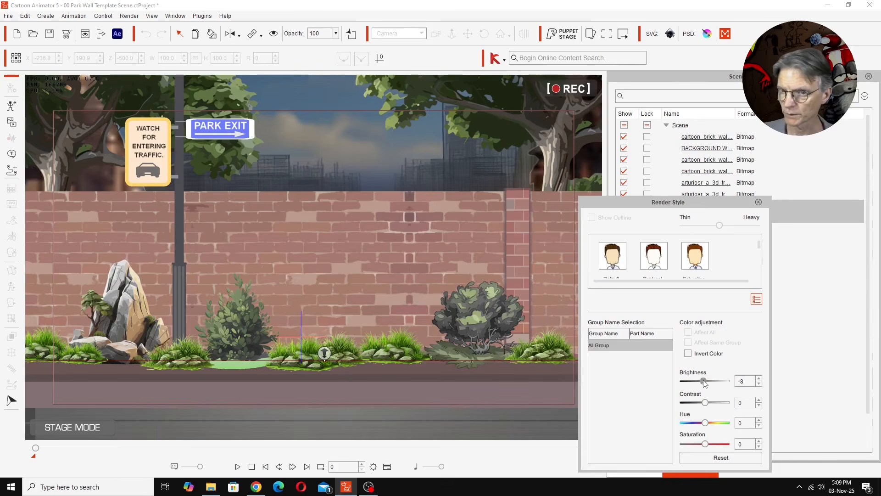
left_click_drag(879, 415, 878, 415)
left_click_drag(703, 383, 699, 382)
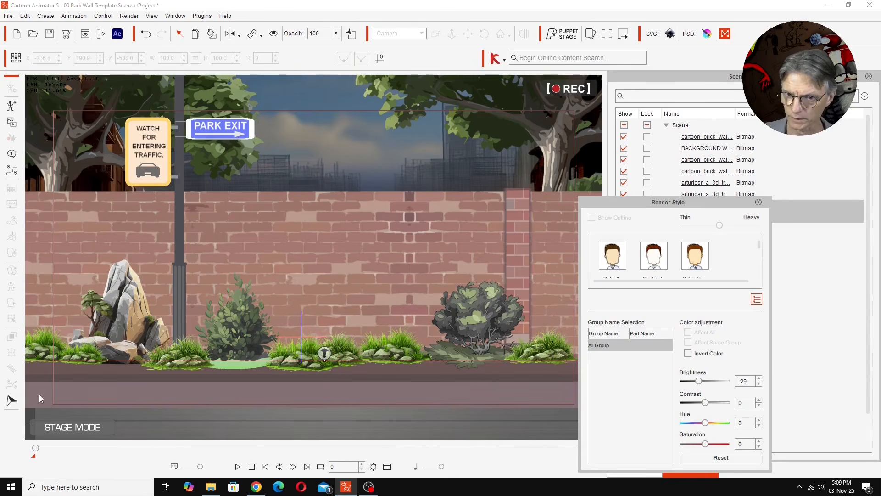
Step: Recolor the light green mound beneath the upright bush to an earthy brown that blends with the ground
left_click(242, 366)
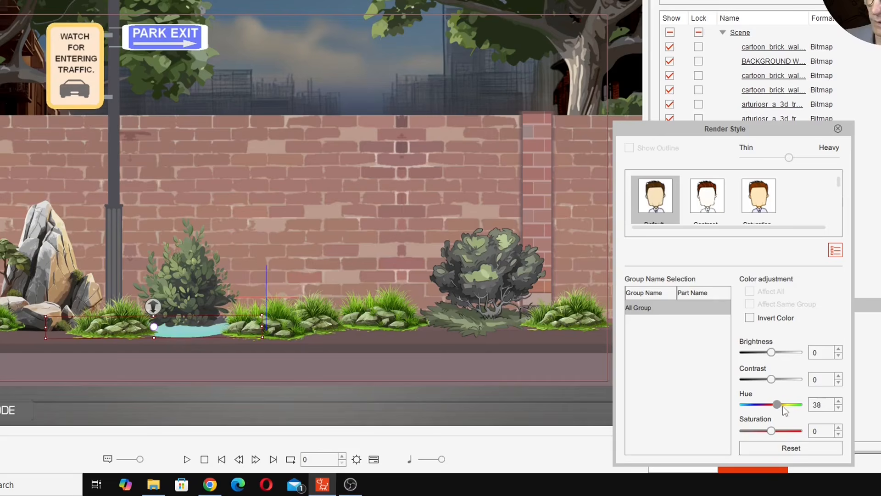
left_click_drag(782, 406, 791, 406)
left_click_drag(771, 352, 777, 379)
left_click_drag(771, 430, 795, 405)
left_click(216, 360)
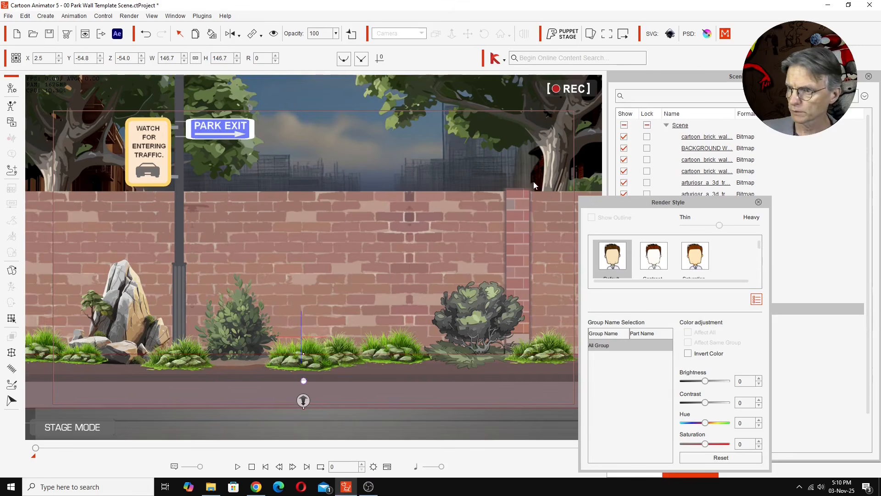
left_click_drag(659, 205, 660, 203)
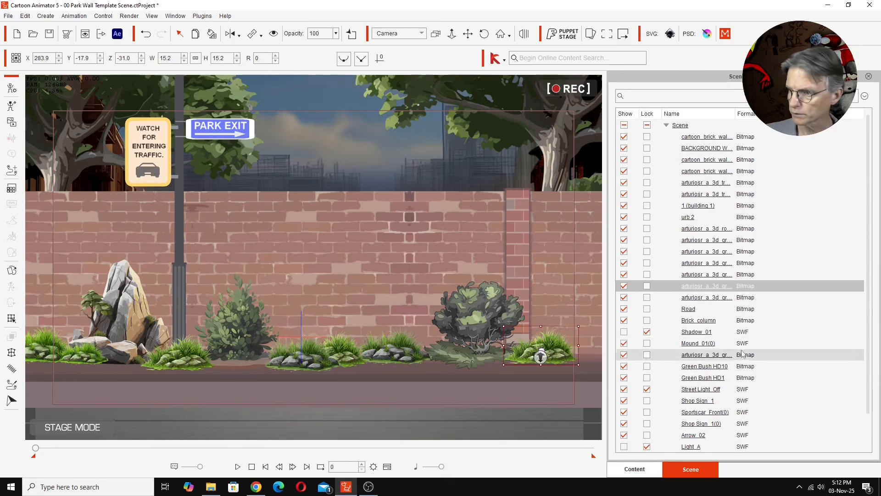
Step: Show the hidden Shadow_01 and Light_A layers to add the shadow and street light effects to the scene
left_click(624, 332)
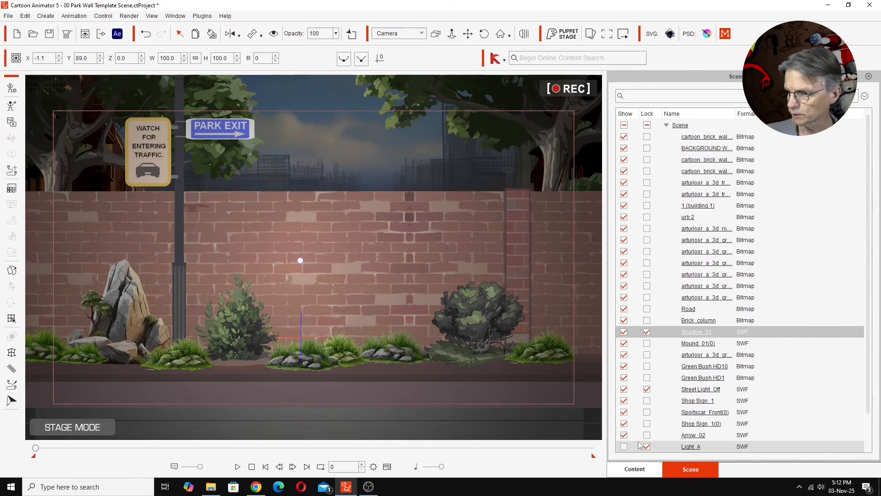
left_click(625, 447)
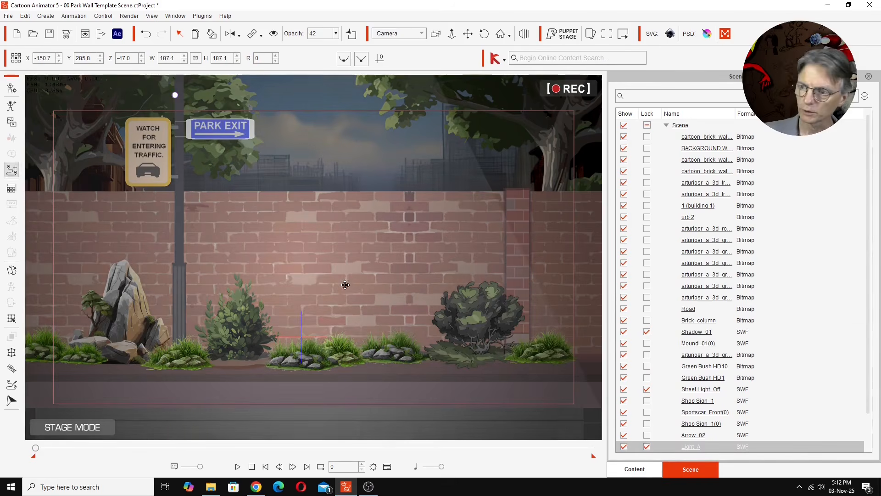
Step: Open the brick wall scene from the custom 2025-10-06 Skateboard Halloween Scenes folder without saving the current project
left_click(638, 475)
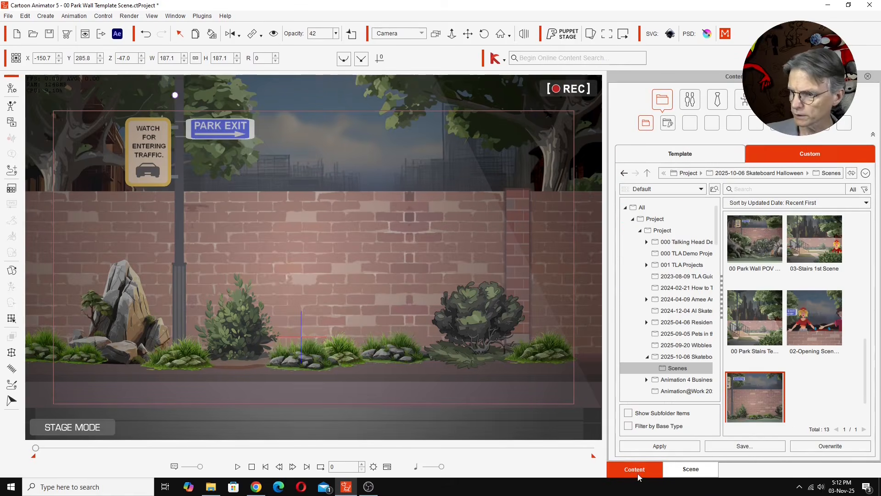
double_click(759, 403)
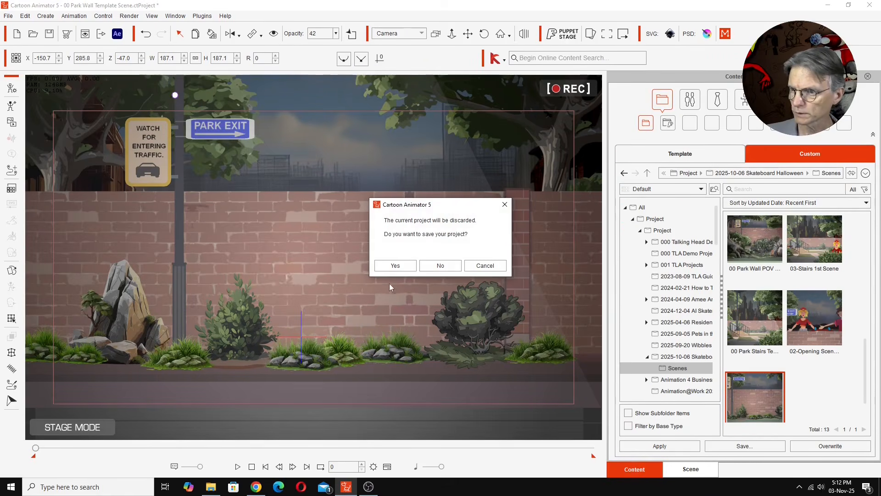
left_click(438, 265)
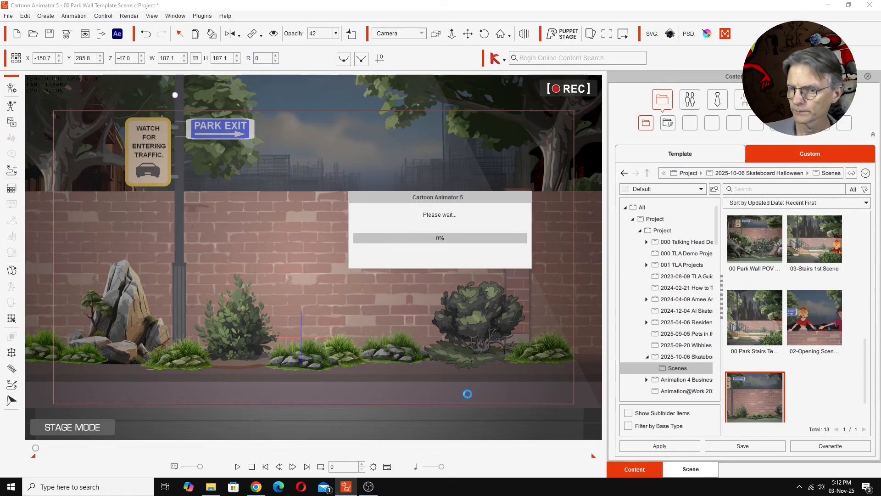